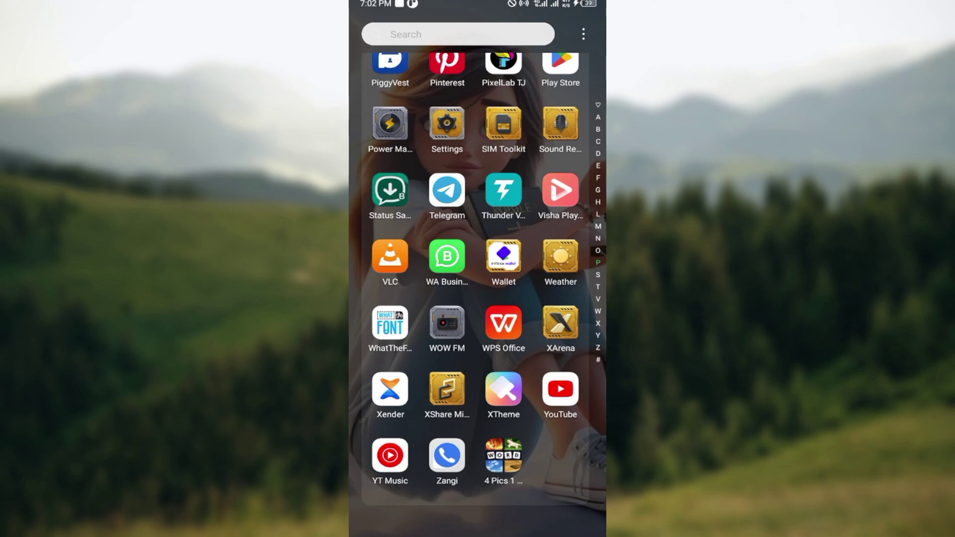
# Step: Launch Zangi from the Android app drawer
pyautogui.click(448, 457)
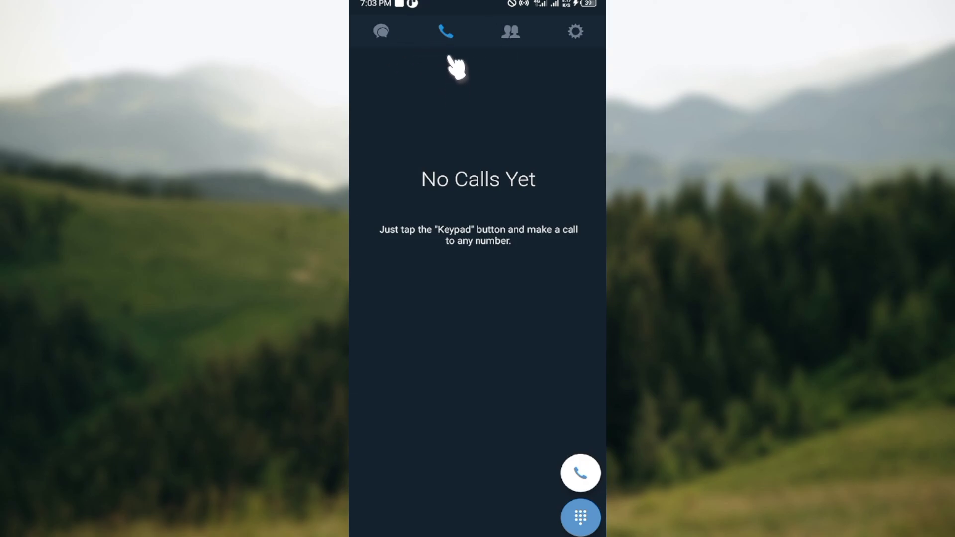
# Step: Browse the Chats and Calls tabs, ending on the Contacts list with its access prompt
pyautogui.click(382, 32)
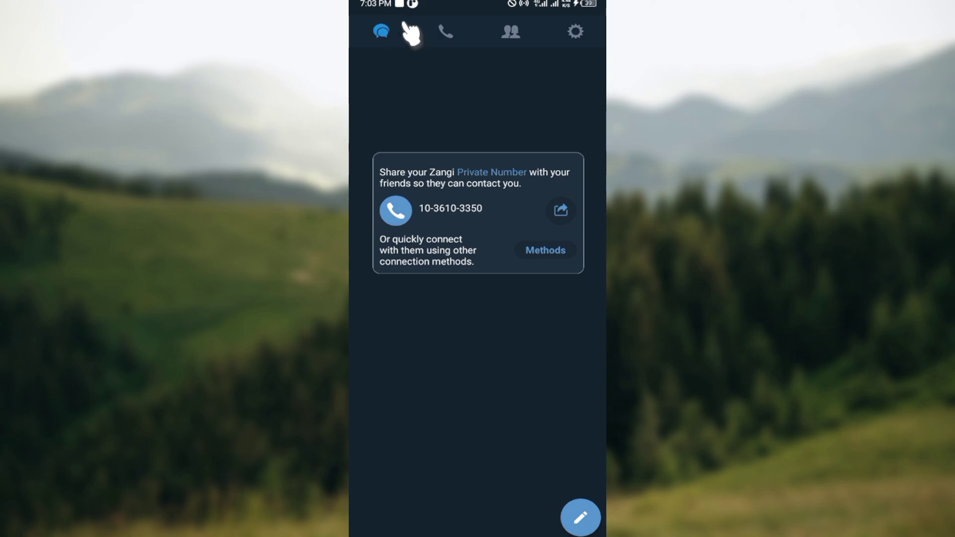
pyautogui.click(445, 32)
pyautogui.click(511, 31)
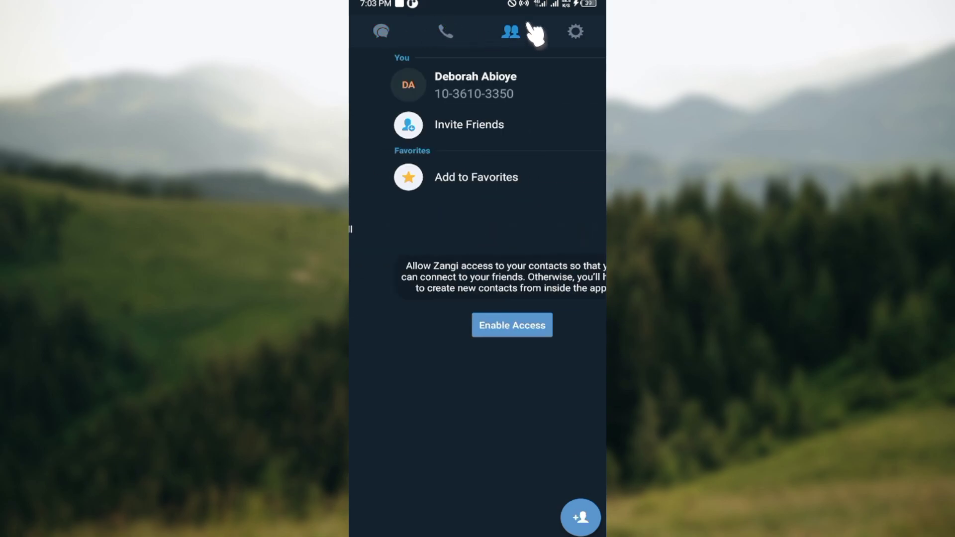
# Step: Go to Zangi's Settings and open the Privacy screen
pyautogui.click(575, 32)
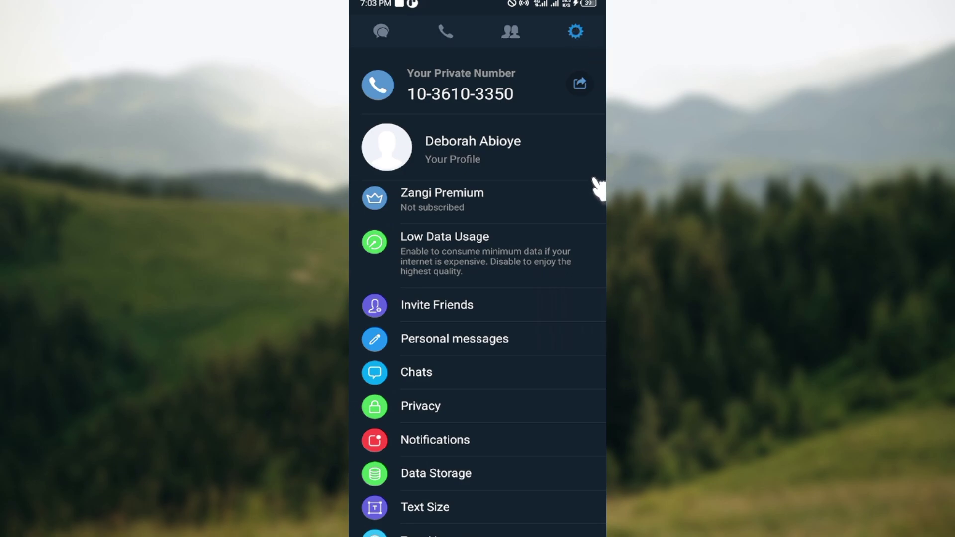
pyautogui.scroll(-5, 597, 183)
pyautogui.scroll(-1, 599, 185)
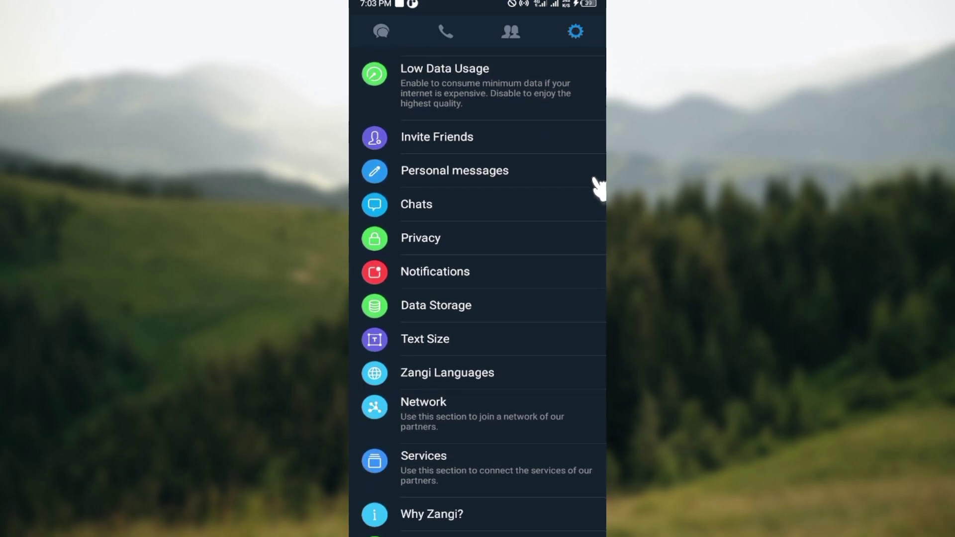
pyautogui.click(463, 238)
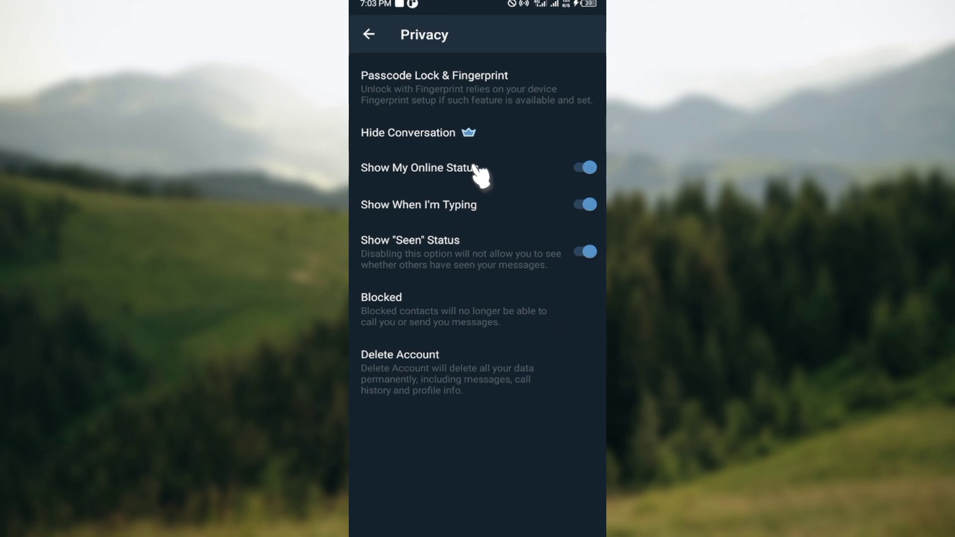
# Step: Switch Show My Online Status off, keeping typing and seen status on, and return to Chats
pyautogui.click(590, 168)
pyautogui.click(581, 168)
pyautogui.click(585, 168)
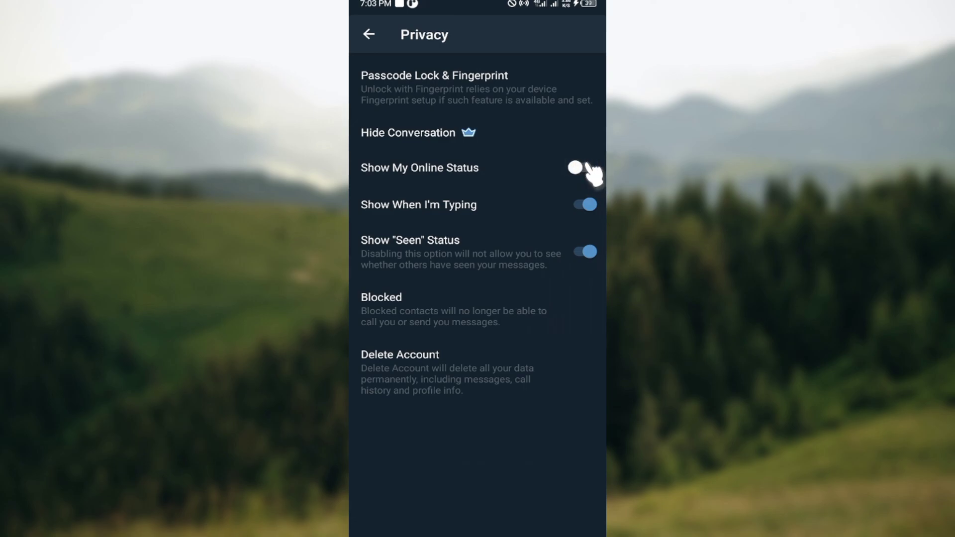
pyautogui.click(374, 34)
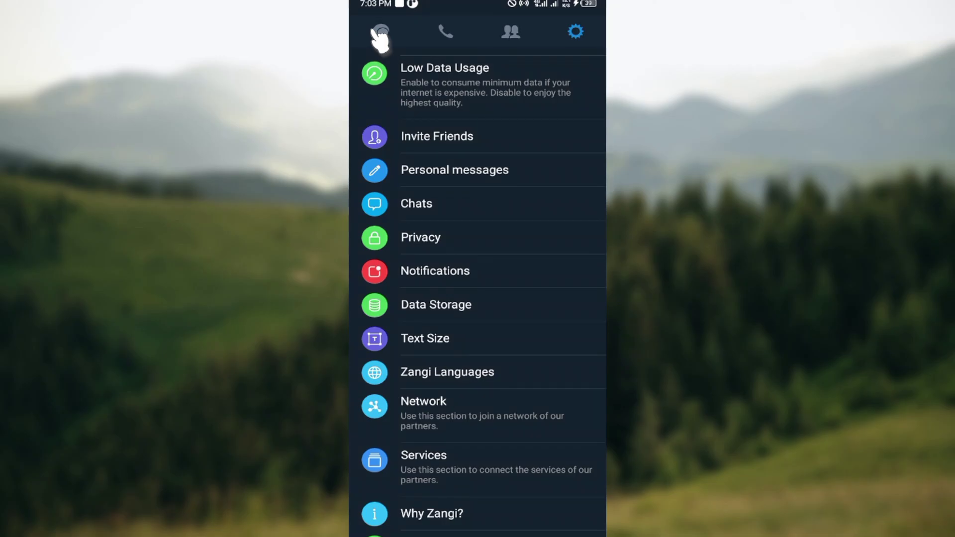
pyautogui.click(379, 33)
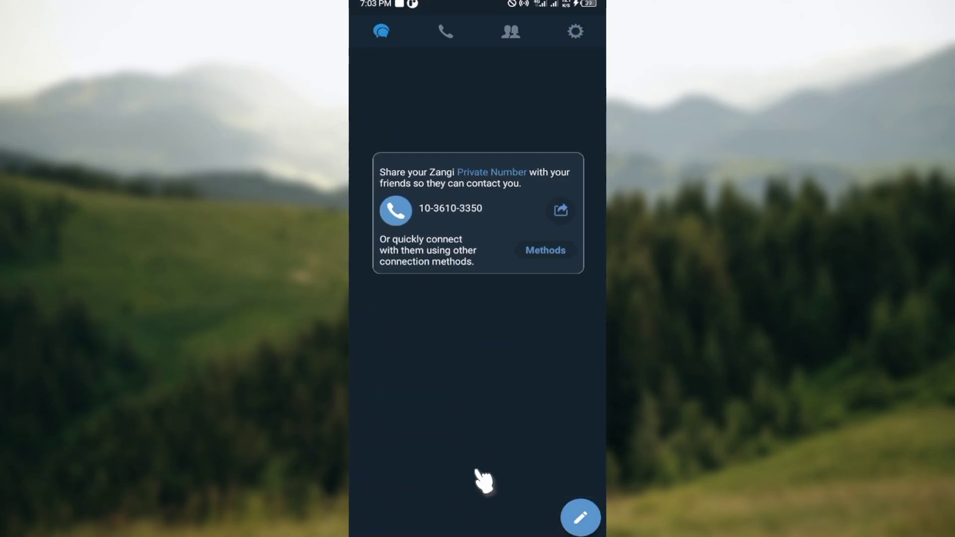